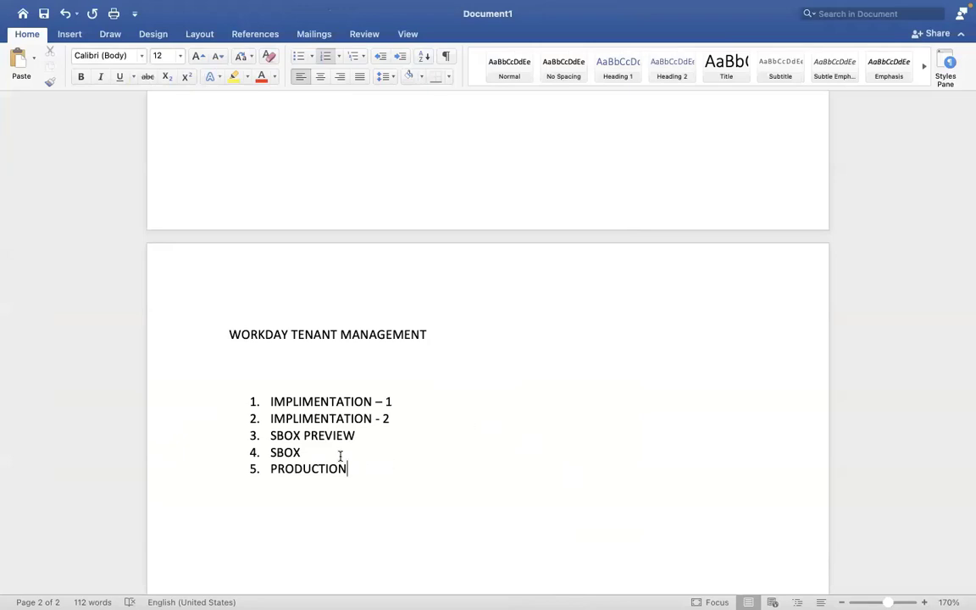
# Undo the automatic dash in the first list item so it reads "IMPLIMENTATION - 1" with a plain hyphen.
pyautogui.moveTo(381, 405)
pyautogui.click(416, 401)
pyautogui.click(393, 417)
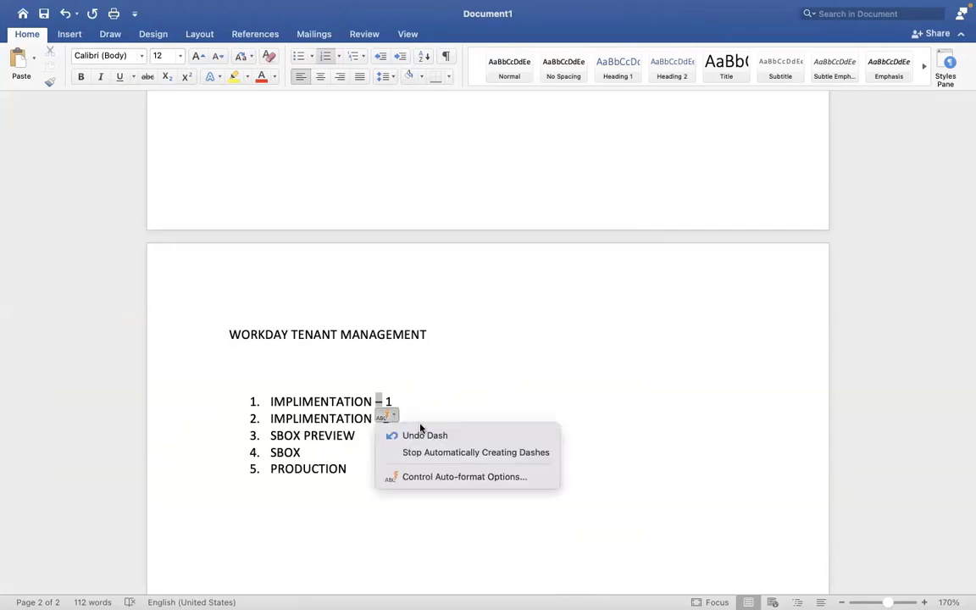
pyautogui.click(422, 434)
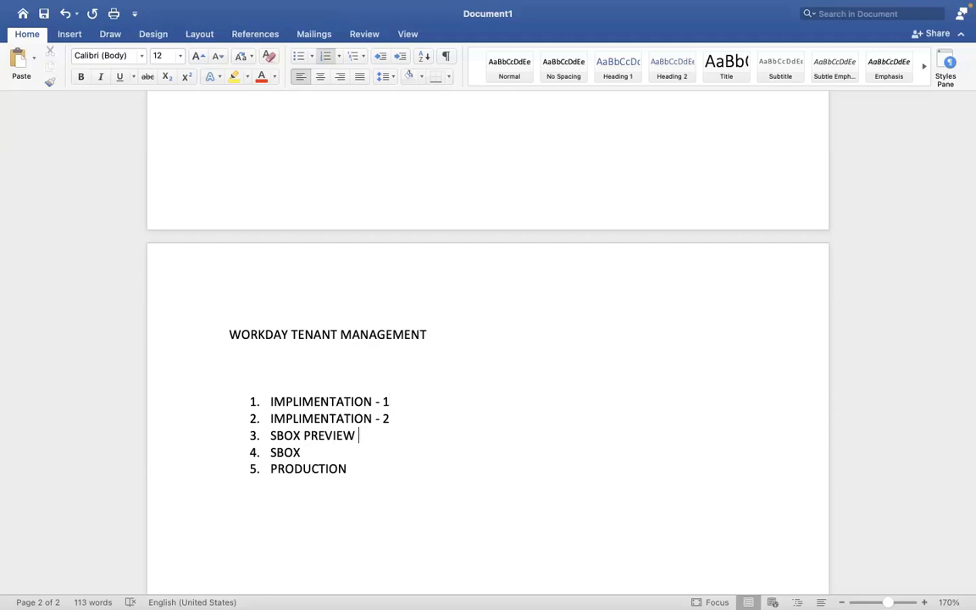
# Add the note "( production copy + New features)" after SBOX PREVIEW in the numbered list.
pyautogui.write('( pRODUCTION ')
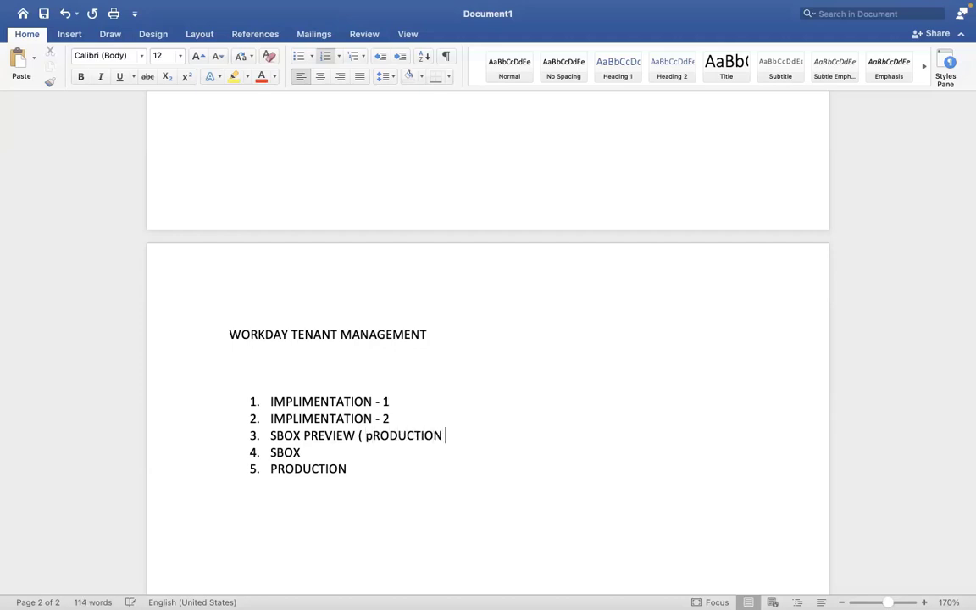
pyautogui.write('COPY')
pyautogui.rightClick(439, 436)
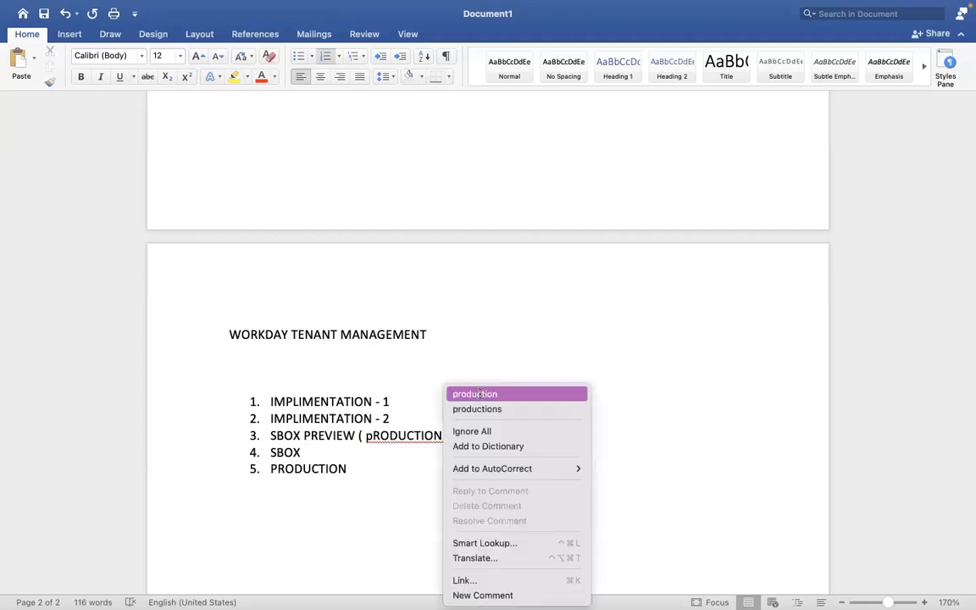
pyautogui.click(486, 426)
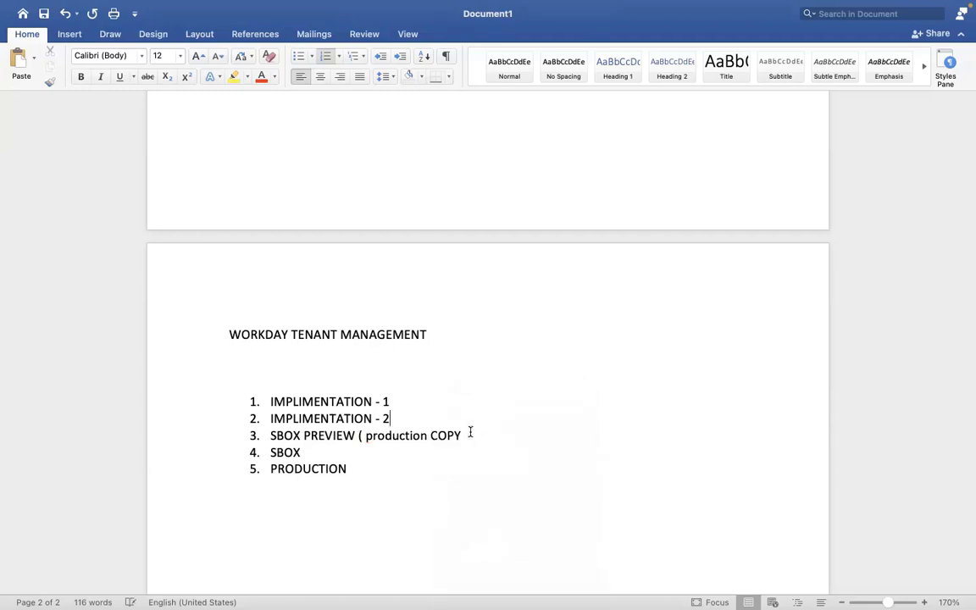
pyautogui.click(471, 432)
pyautogui.press('BackSpace')
pyautogui.press('BackSpace')
pyautogui.press('BackSpace')
pyautogui.press('BackSpace')
pyautogui.press('BackSpace')
pyautogui.write('copy + ')
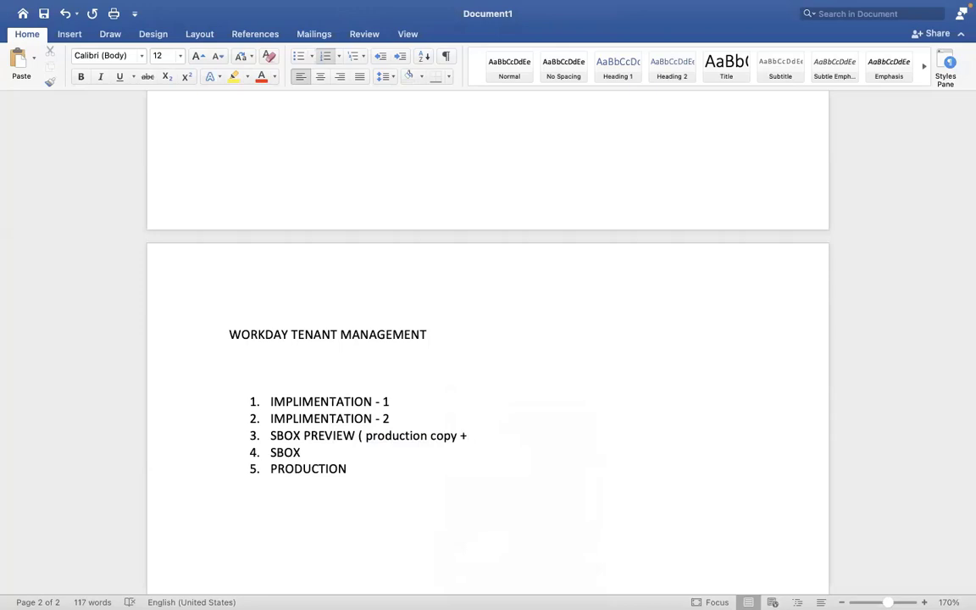
pyautogui.write('New features')
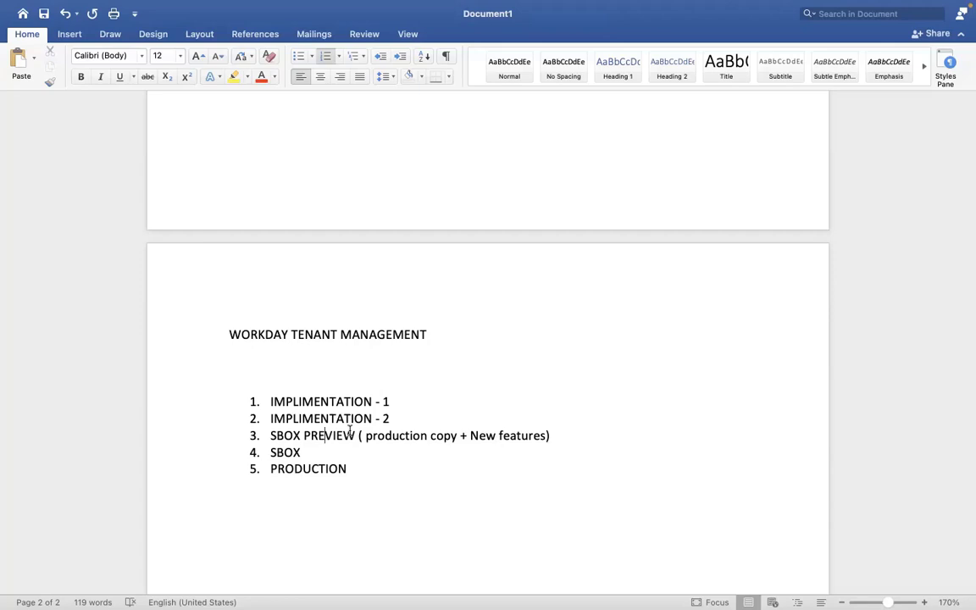
# Switch to Workday, search for "start proxy" and open the Start Proxy task.
pyautogui.hotkey('ctrl', 'Left')
pyautogui.hotkey('ctrl', 'Right')
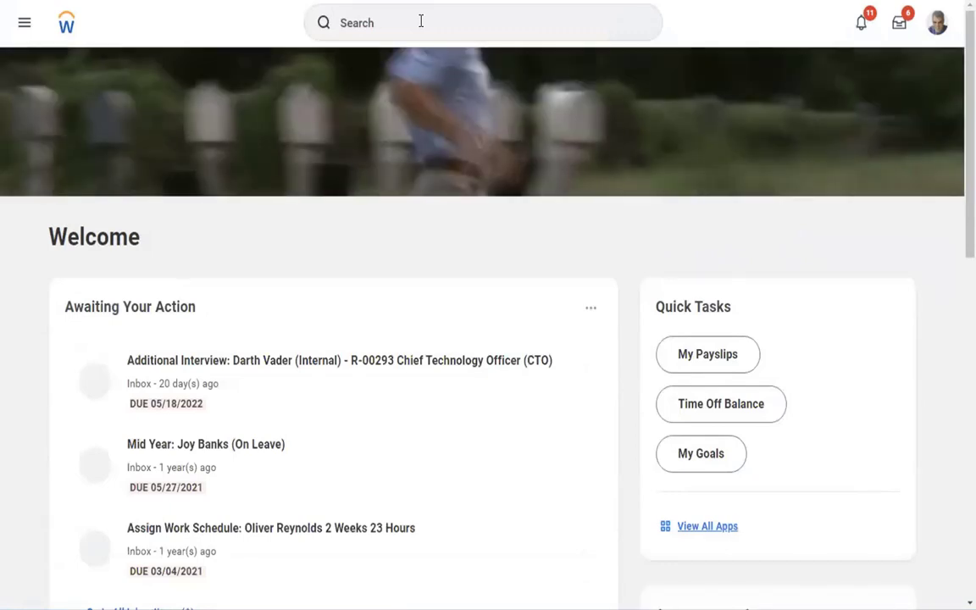
pyautogui.click(380, 22)
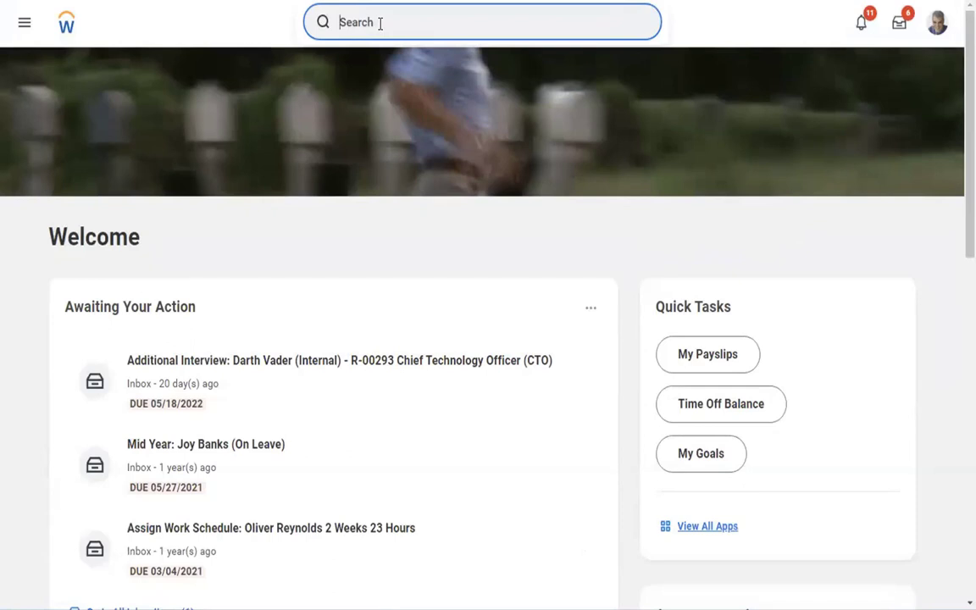
pyautogui.write('start proxy')
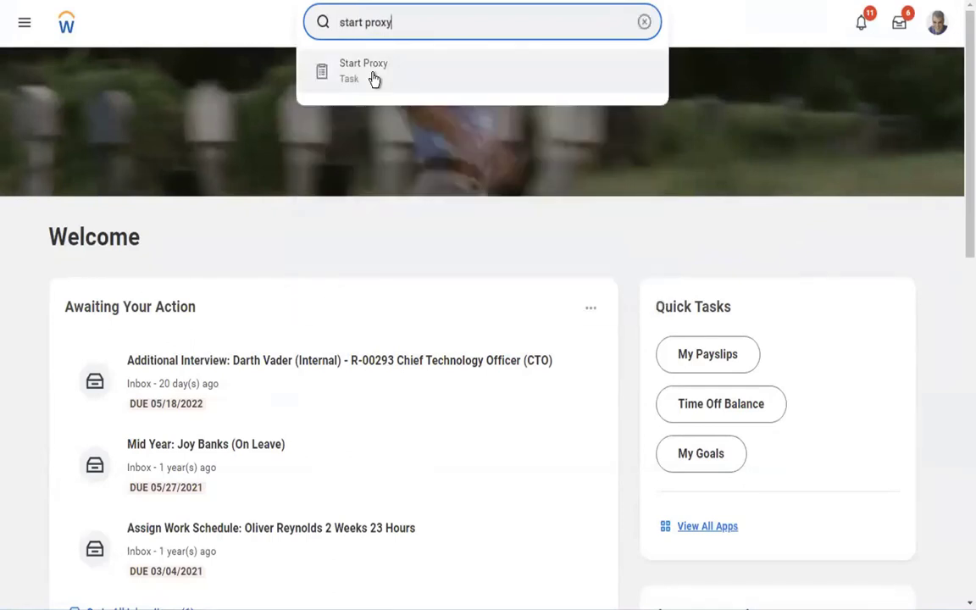
pyautogui.click(374, 79)
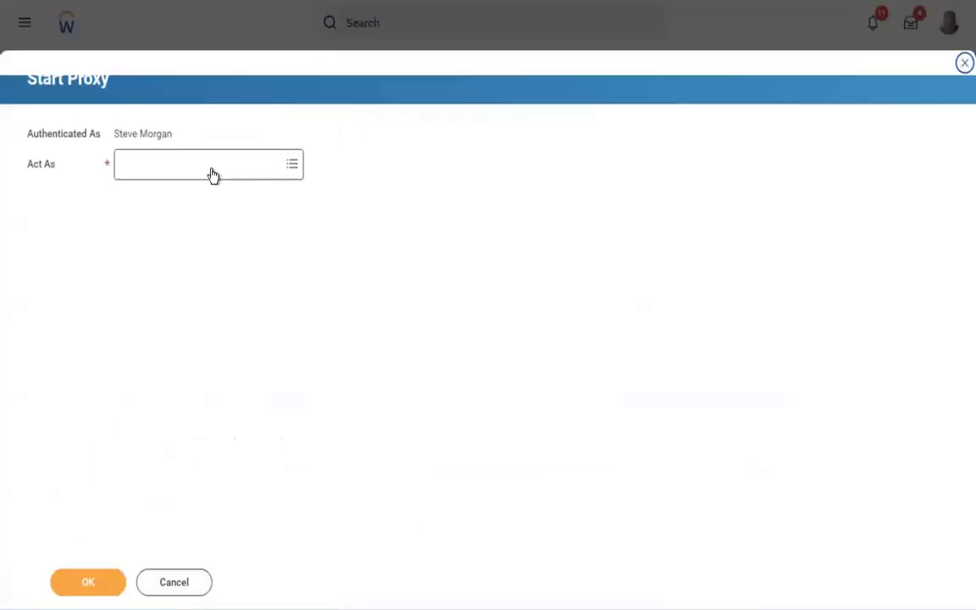
# Choose the worker to act as by searching for their name, and start the proxy session.
pyautogui.click(211, 170)
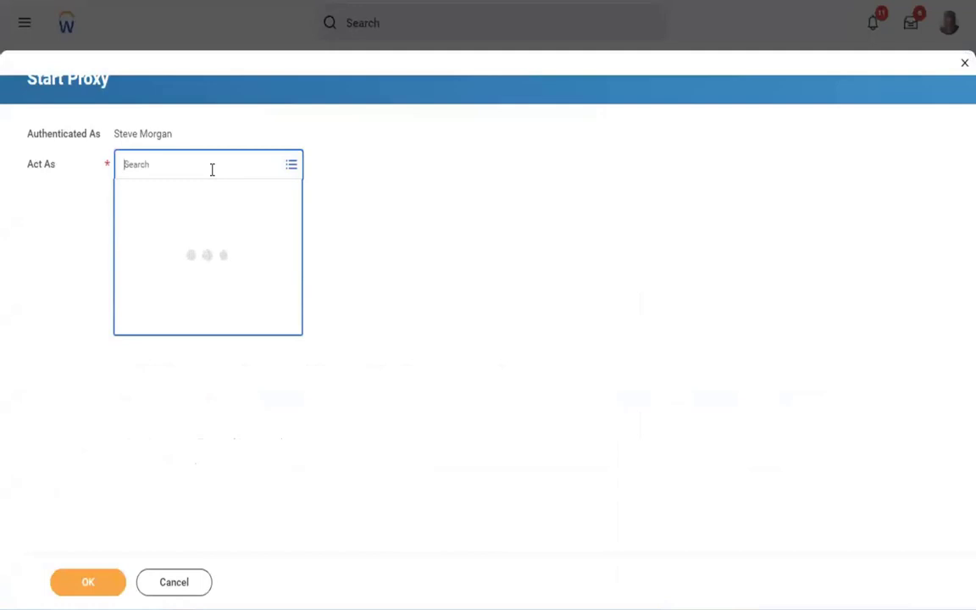
pyautogui.write('logan mc')
pyautogui.press('Return')
pyautogui.click(101, 580)
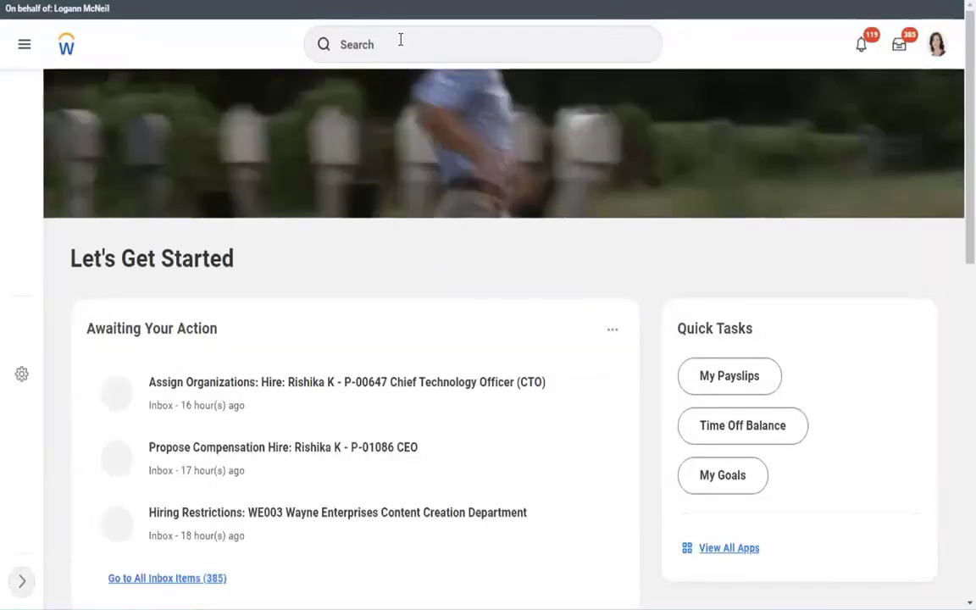
# Search for "What's New in Workday" and open the report of that name.
pyautogui.click(401, 39)
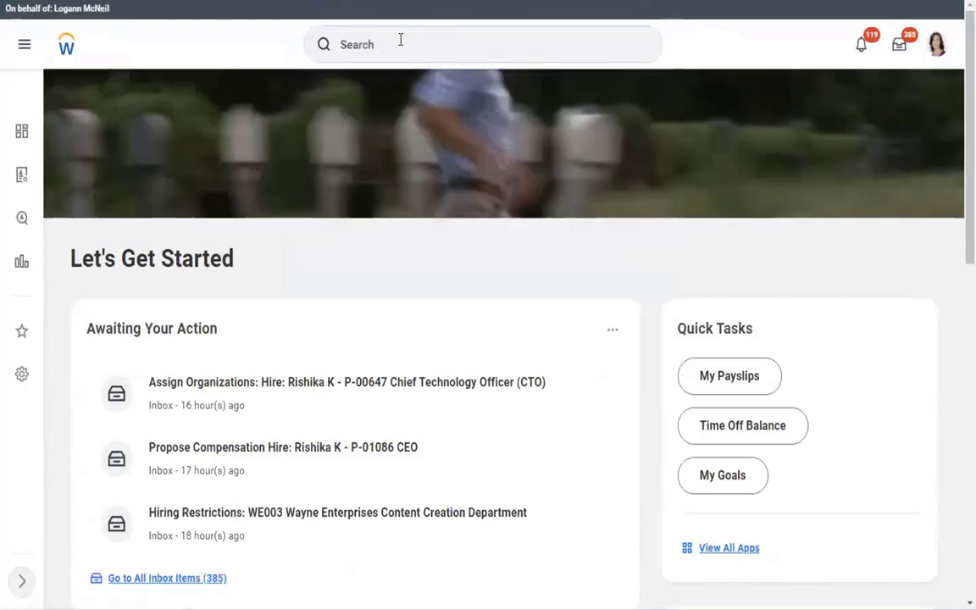
pyautogui.click(401, 39)
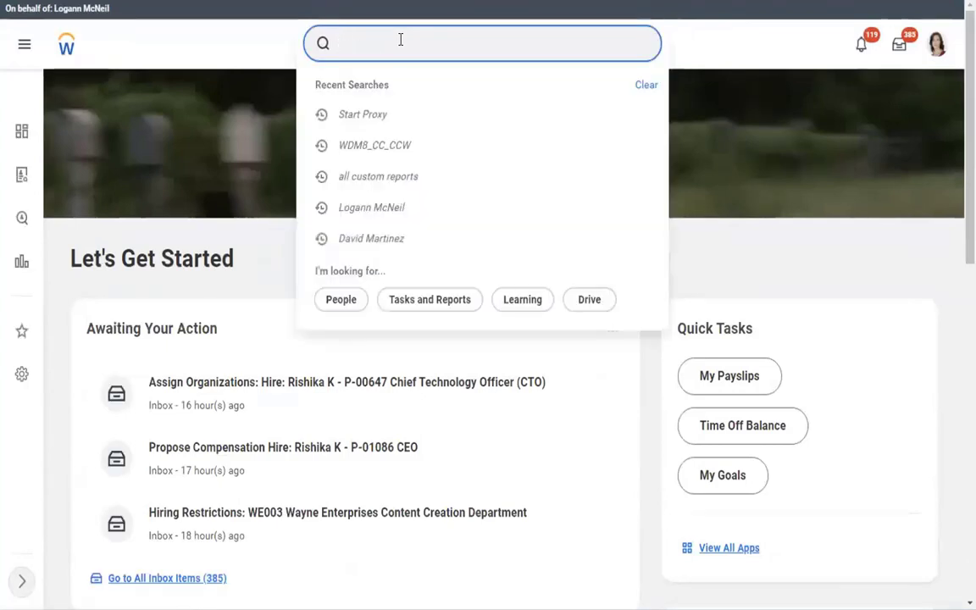
pyautogui.write('what')
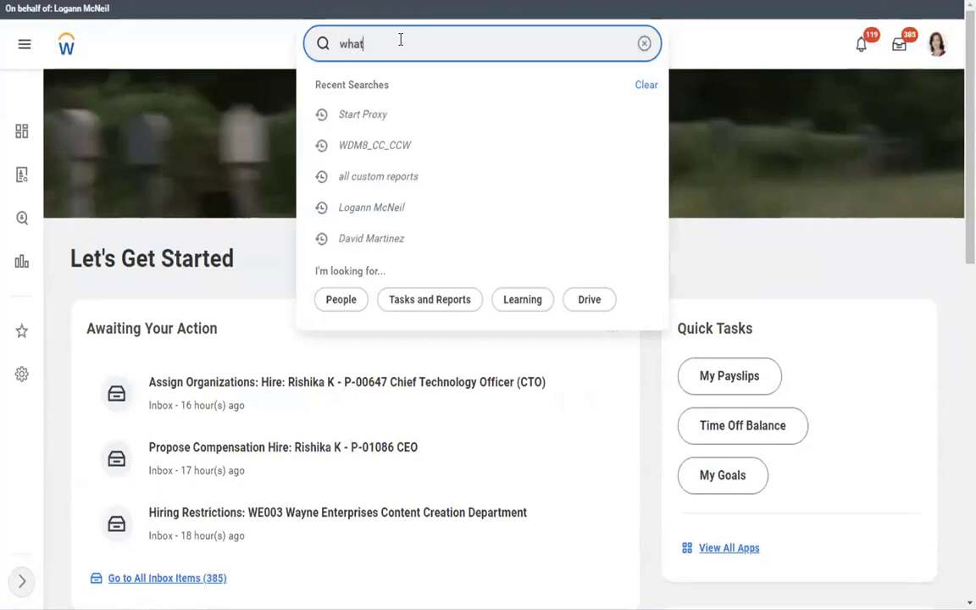
pyautogui.write('s new in work')
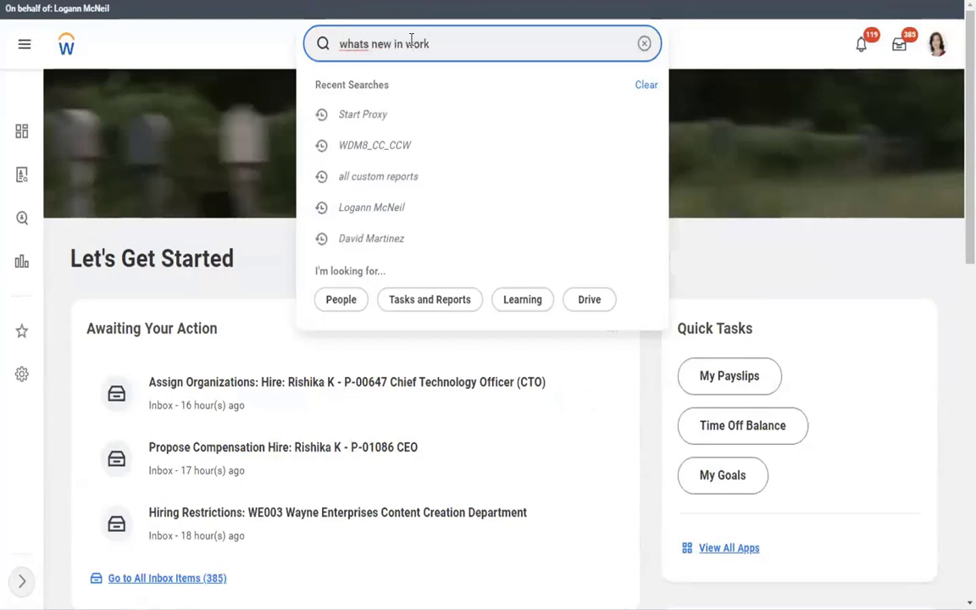
pyautogui.press('Return')
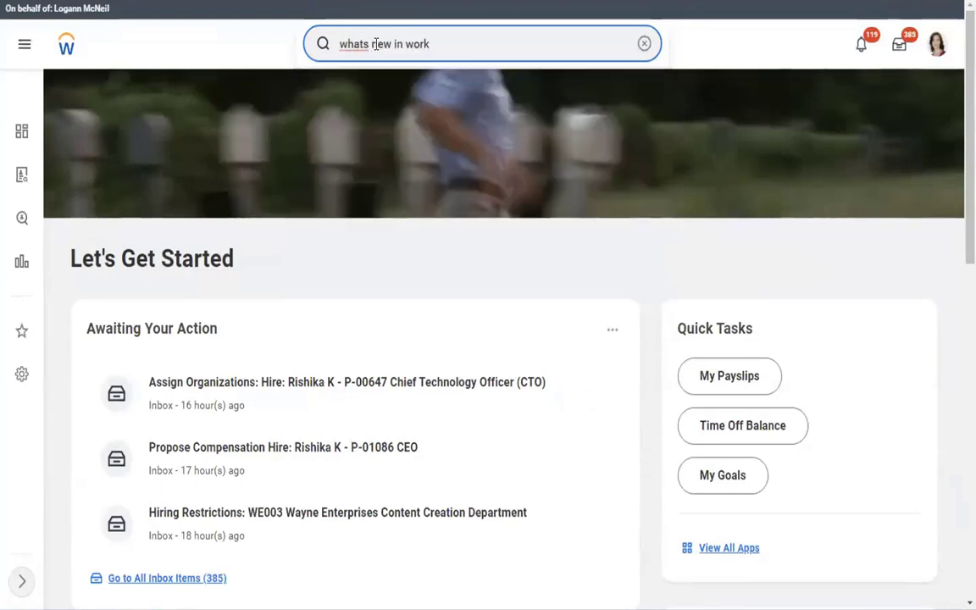
pyautogui.click(370, 44)
pyautogui.press('BackSpace')
pyautogui.press('BackSpace')
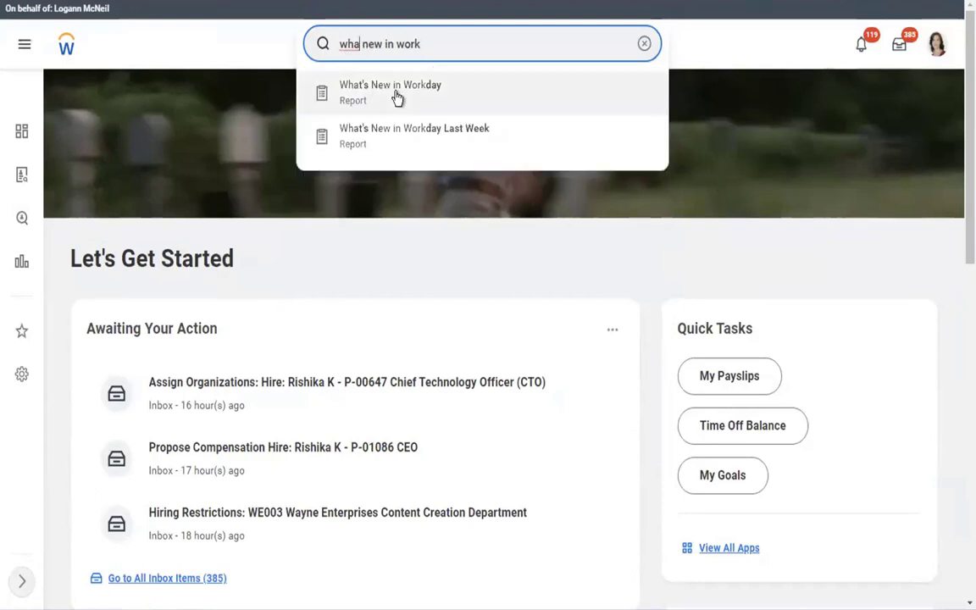
pyautogui.click(398, 99)
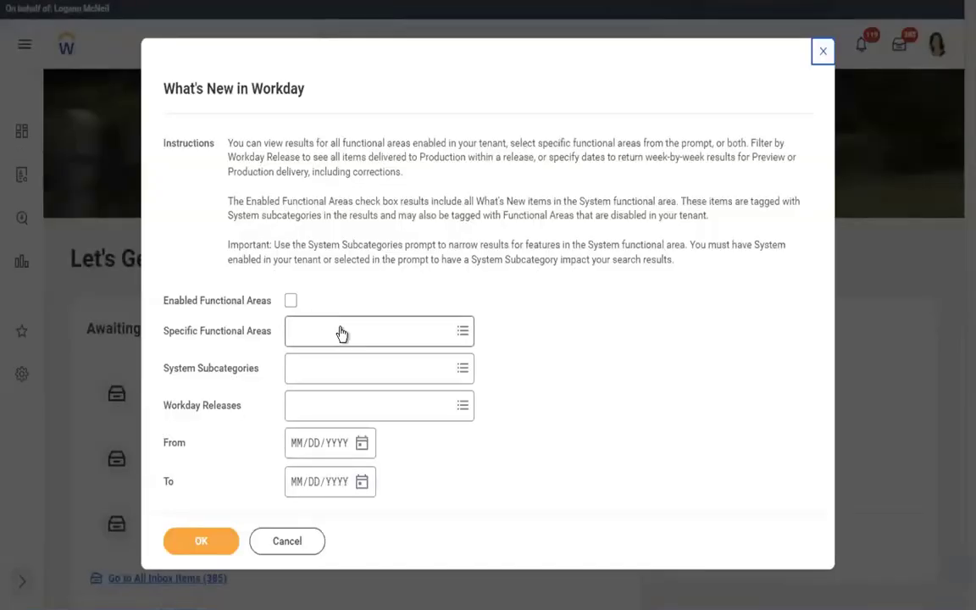
# Search the Specific Functional Areas for "core" and select Core Payroll.
pyautogui.click(341, 332)
pyautogui.write('core hc')
pyautogui.press('Return')
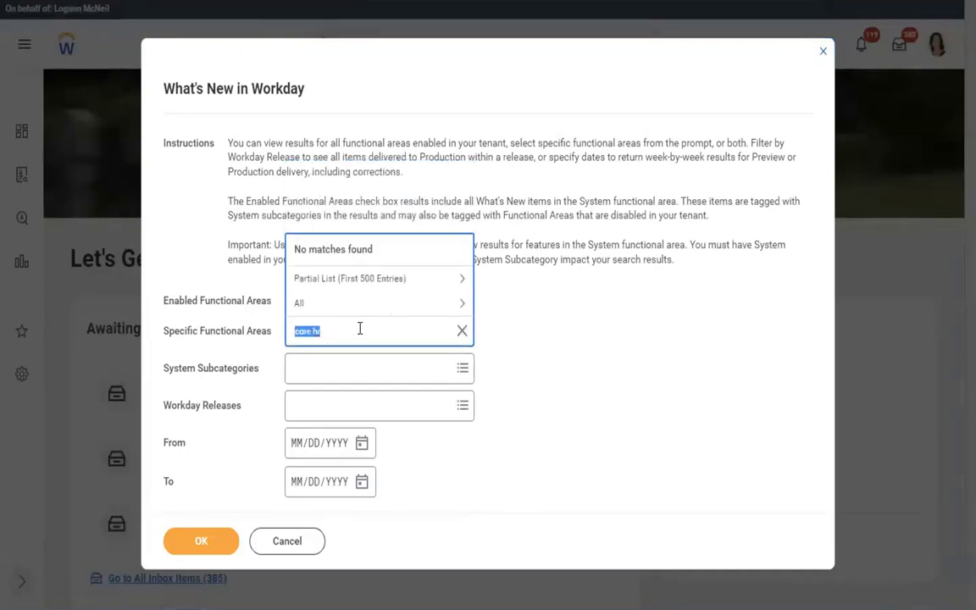
pyautogui.write('human')
pyautogui.press('Return')
pyautogui.write('core')
pyautogui.press('Return')
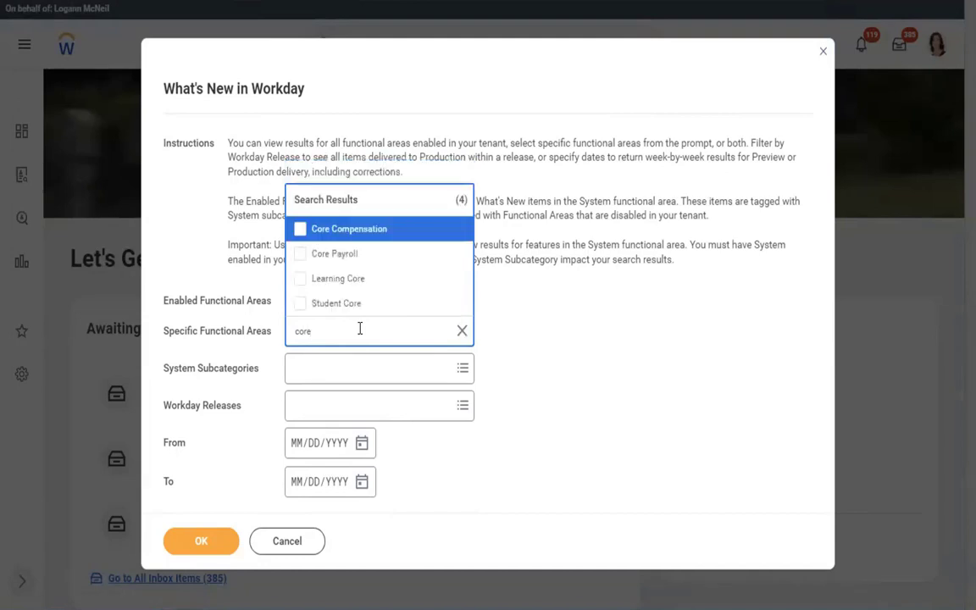
pyautogui.click(433, 264)
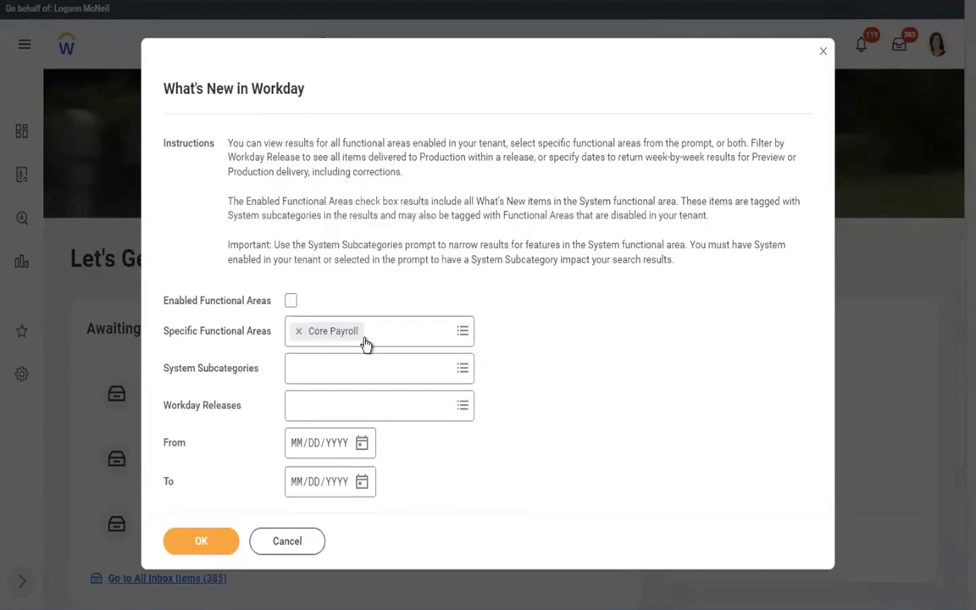
# Leave System Subcategories empty, set Workday Releases to Workday 2022 Release 2, and run the report.
pyautogui.click(330, 371)
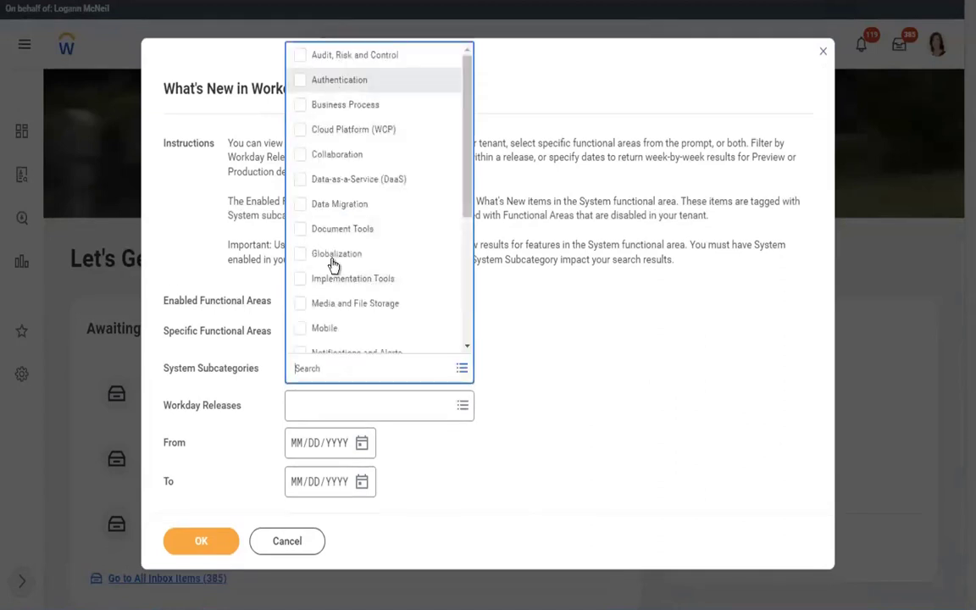
pyautogui.click(532, 350)
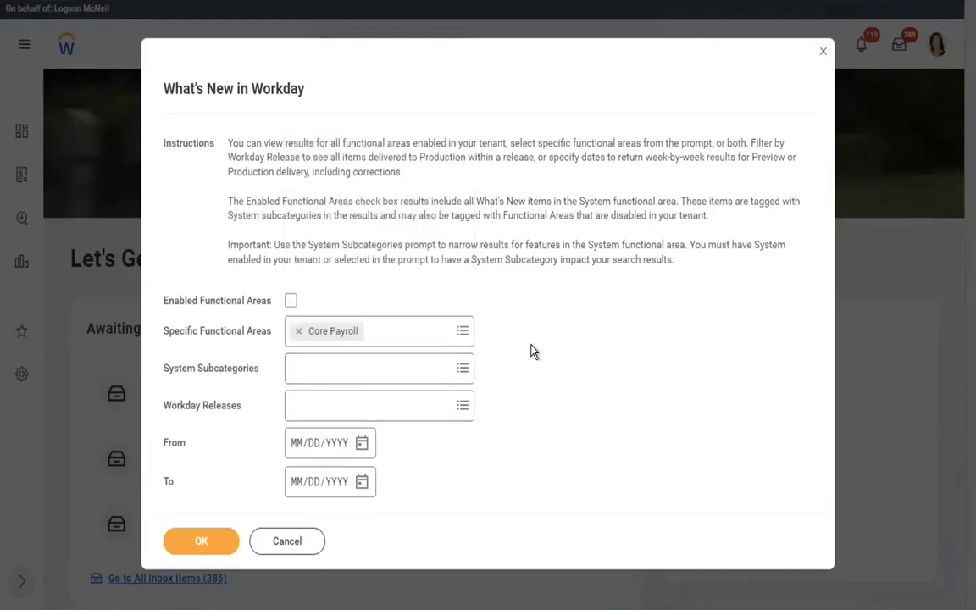
pyautogui.click(372, 406)
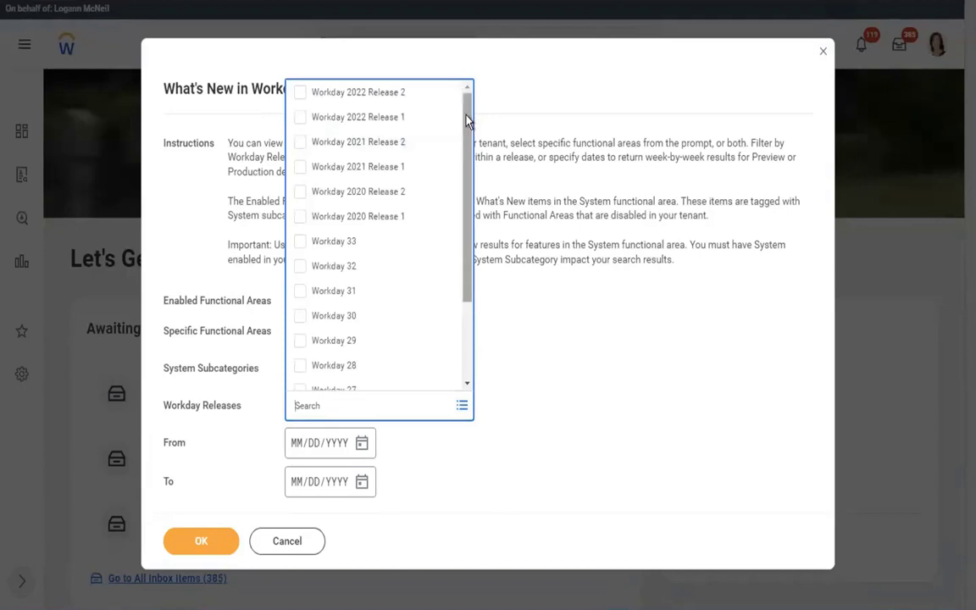
pyautogui.moveTo(469, 121); pyautogui.dragTo(465, 297)
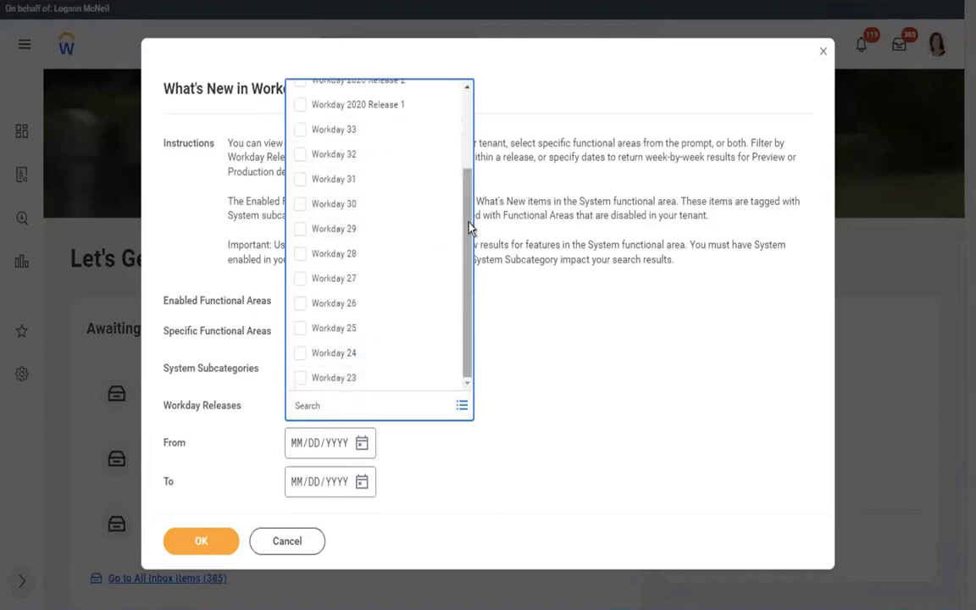
pyautogui.scroll(3, 468, 185)
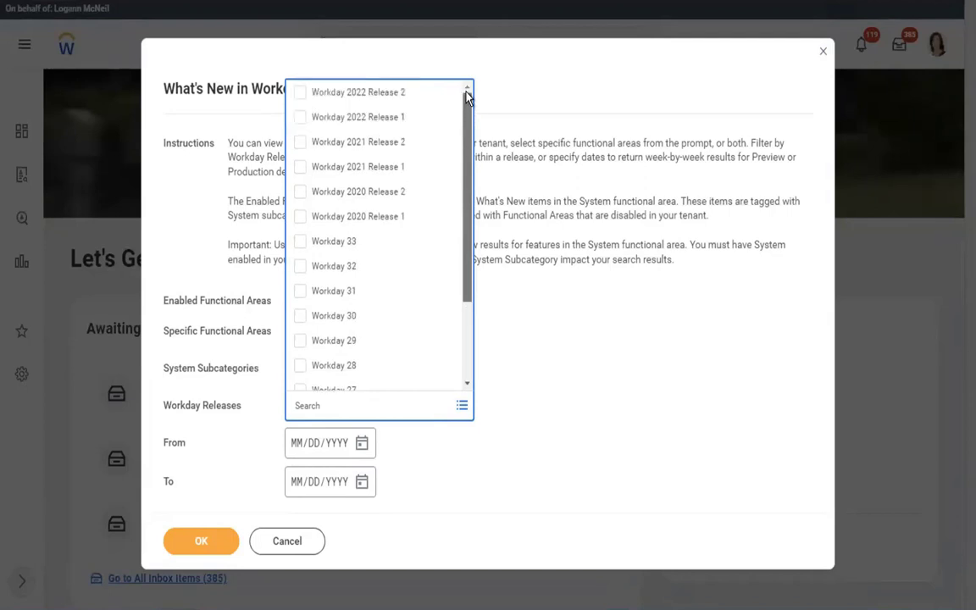
pyautogui.click(373, 95)
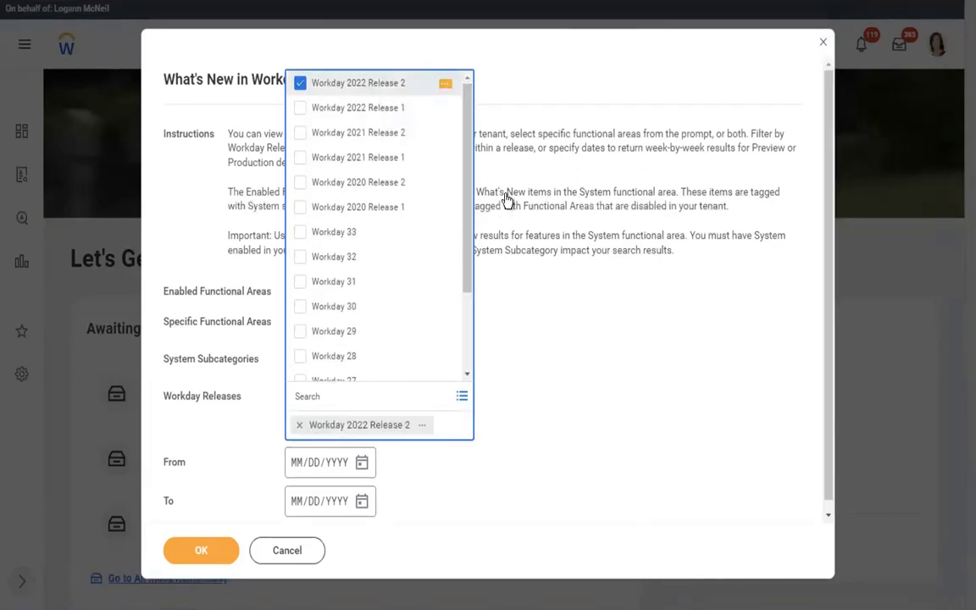
pyautogui.click(595, 345)
pyautogui.click(198, 543)
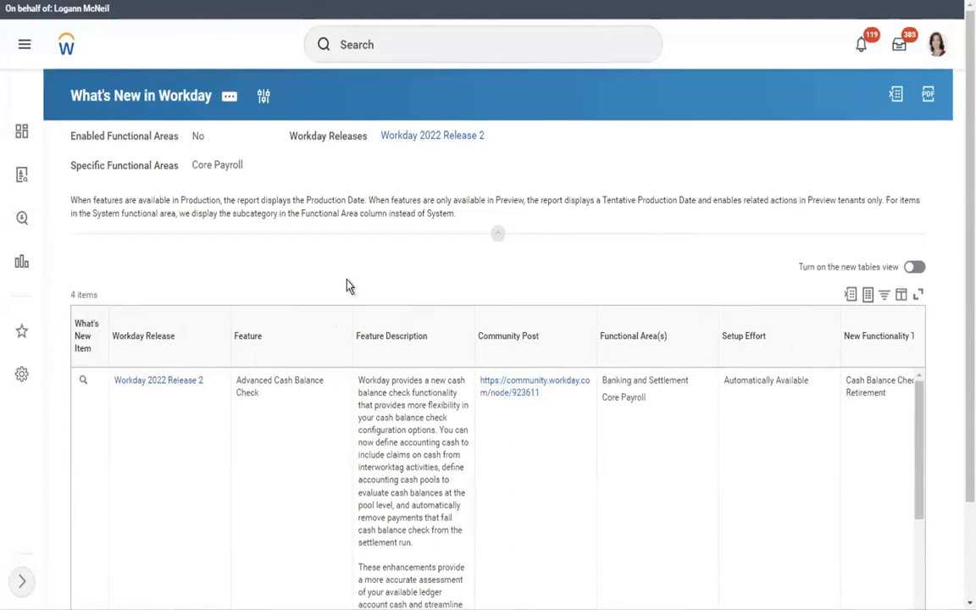
# Review the Core Payroll features listed in the What's New report and return to the Word document.
pyautogui.scroll(-2, 347, 285)
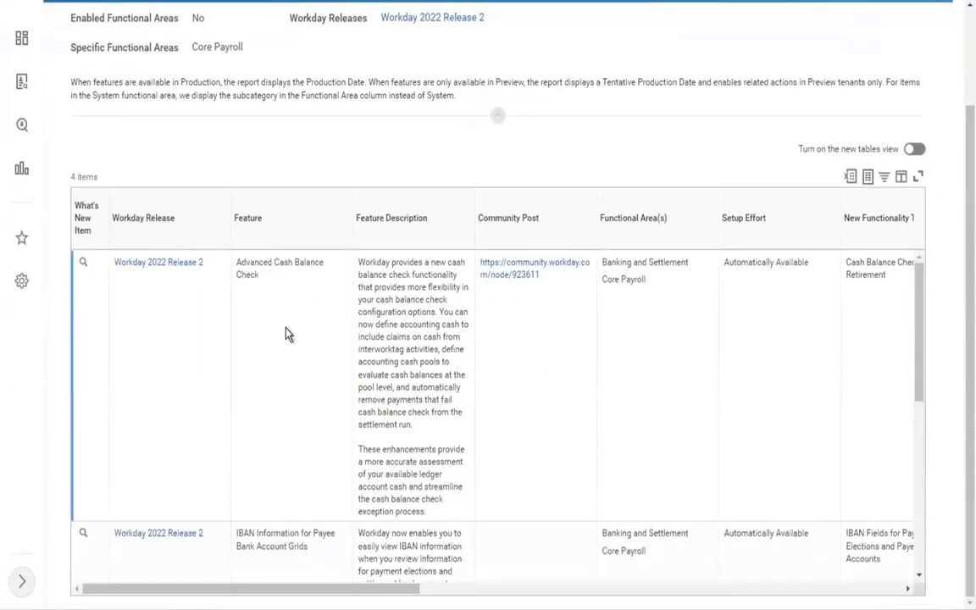
pyautogui.scroll(-2, 286, 333)
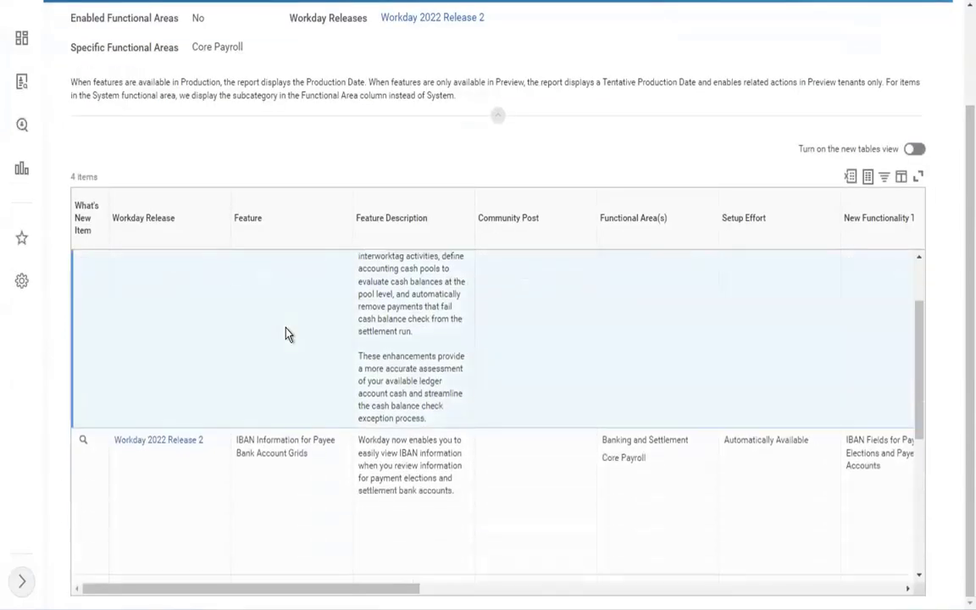
pyautogui.scroll(-3, 283, 508)
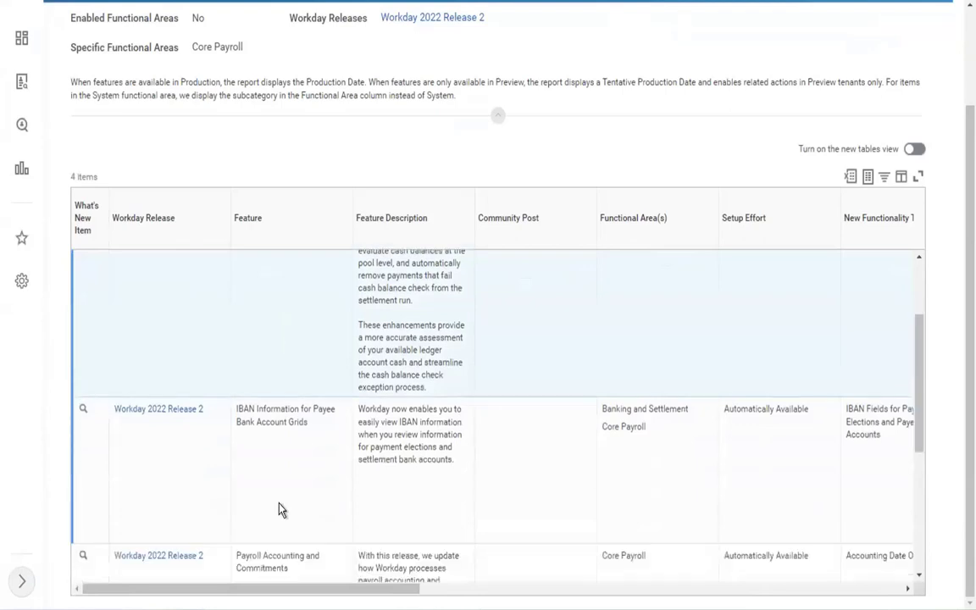
pyautogui.scroll(-3, 282, 508)
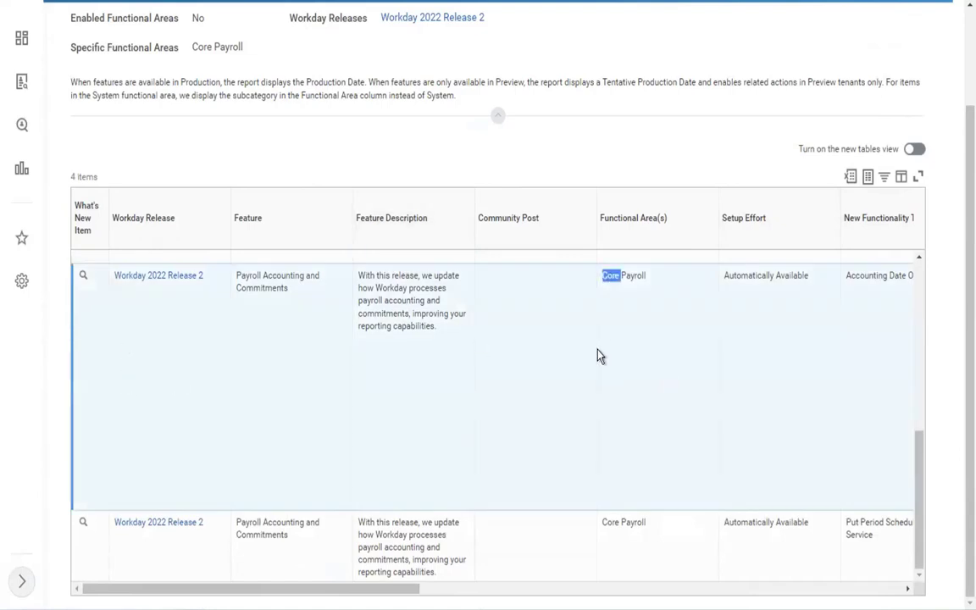
pyautogui.hotkey('ctrl', 'Left')
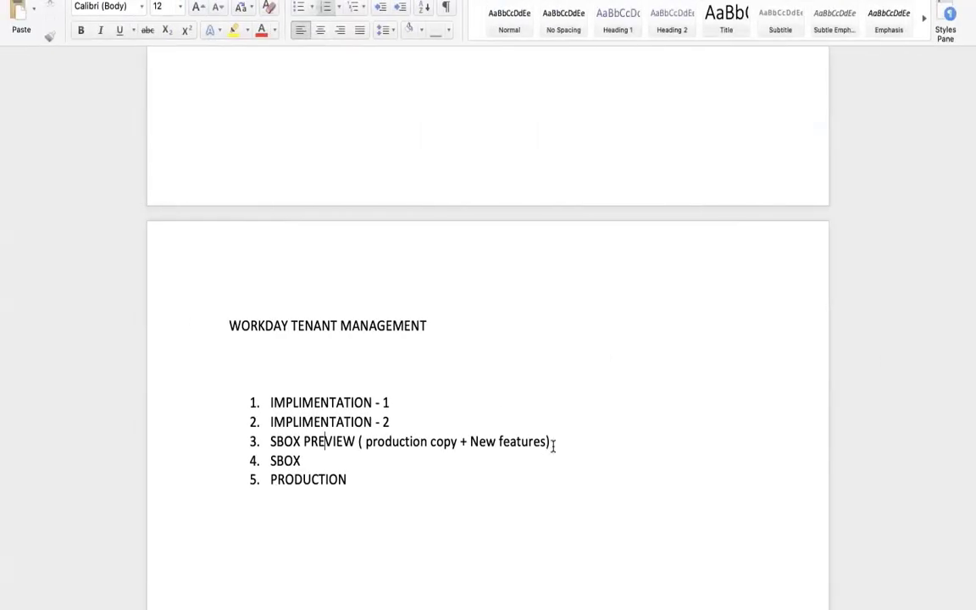
# Switch to the What's New in Workday report and examine its columns through JIRA #, selecting the Accounting Date Overrides item's JIRA number.
pyautogui.click(551, 444)
pyautogui.moveTo(462, 441); pyautogui.dragTo(411, 441)
pyautogui.hotkey('ctrl', 'Right')
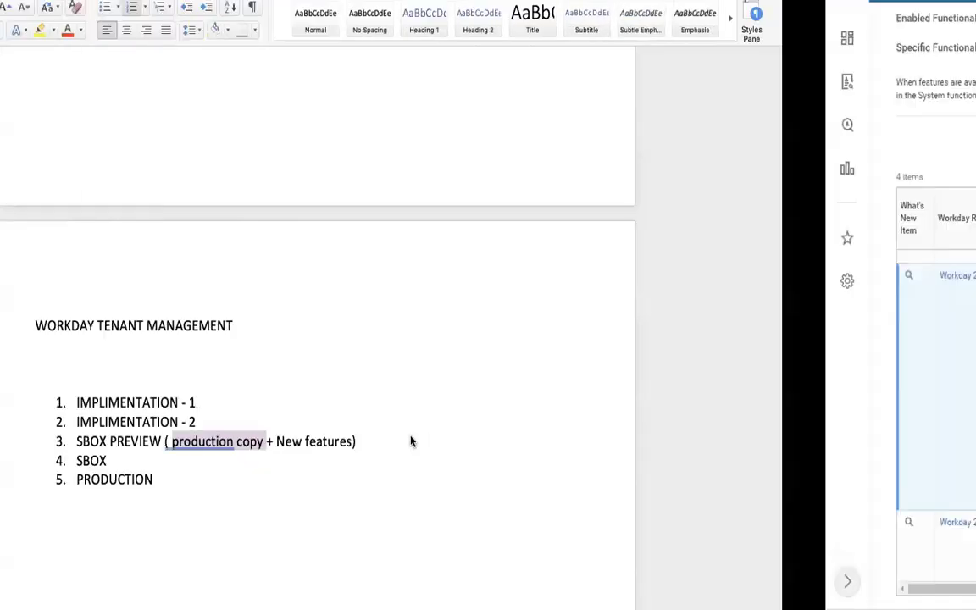
pyautogui.hscroll(10, 705, 434)
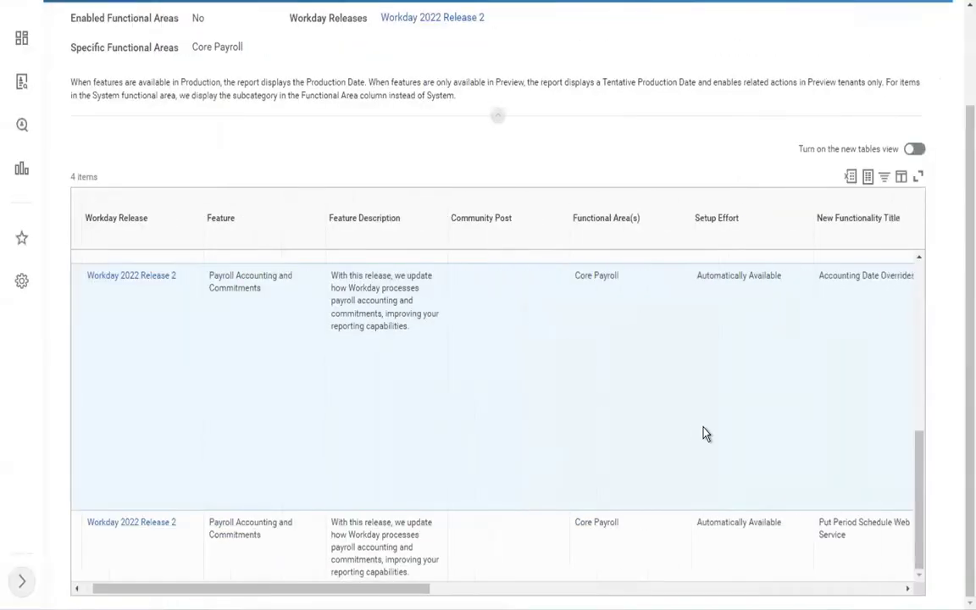
pyautogui.hscroll(10, 705, 433)
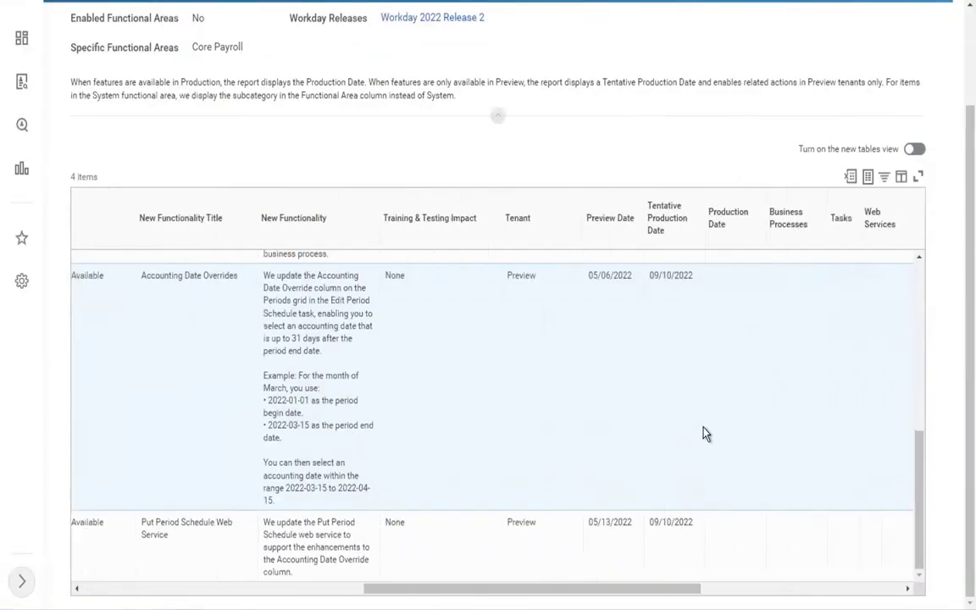
pyautogui.hscroll(2, 704, 433)
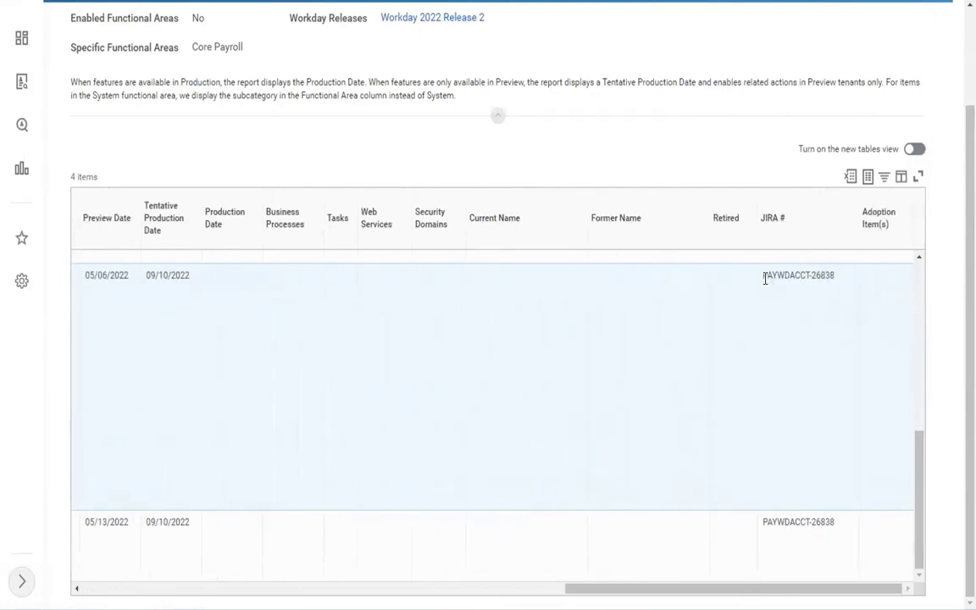
pyautogui.moveTo(765, 278); pyautogui.dragTo(836, 282)
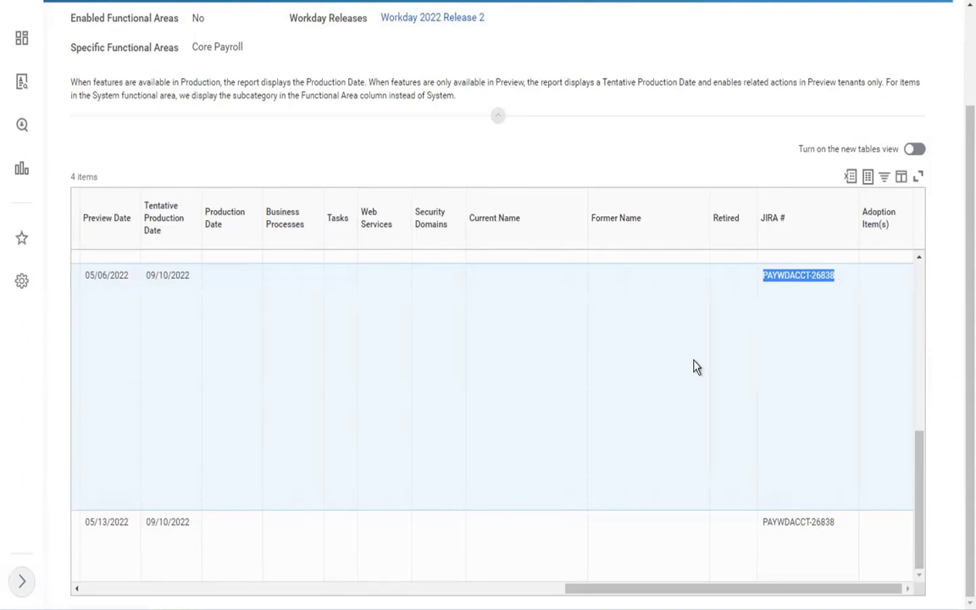
pyautogui.click(541, 397)
# Examine the New Functionality description of the Accounting Date Overrides item, selecting its text for reading.
pyautogui.hscroll(-10, 541, 397)
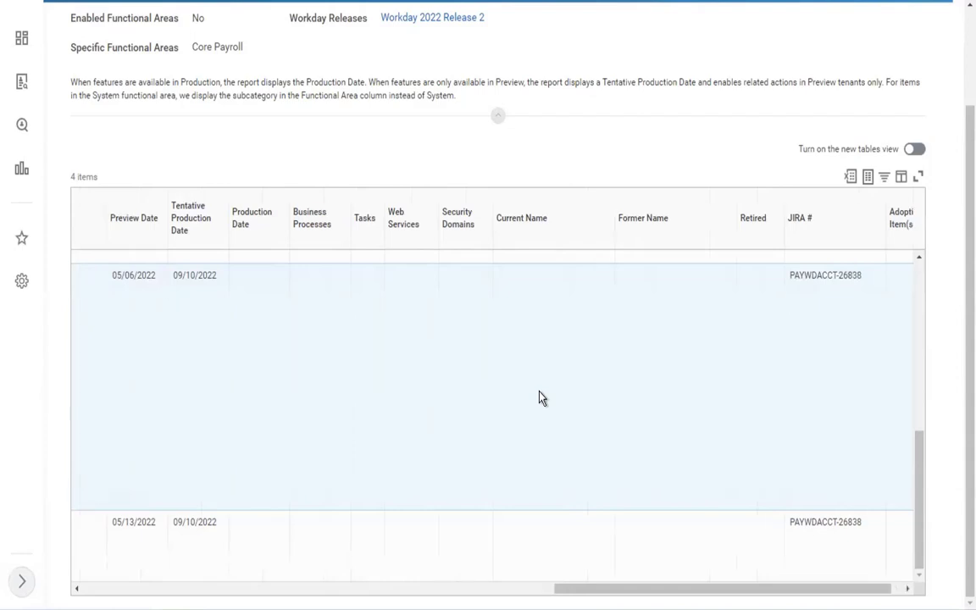
pyautogui.hscroll(-10, 541, 397)
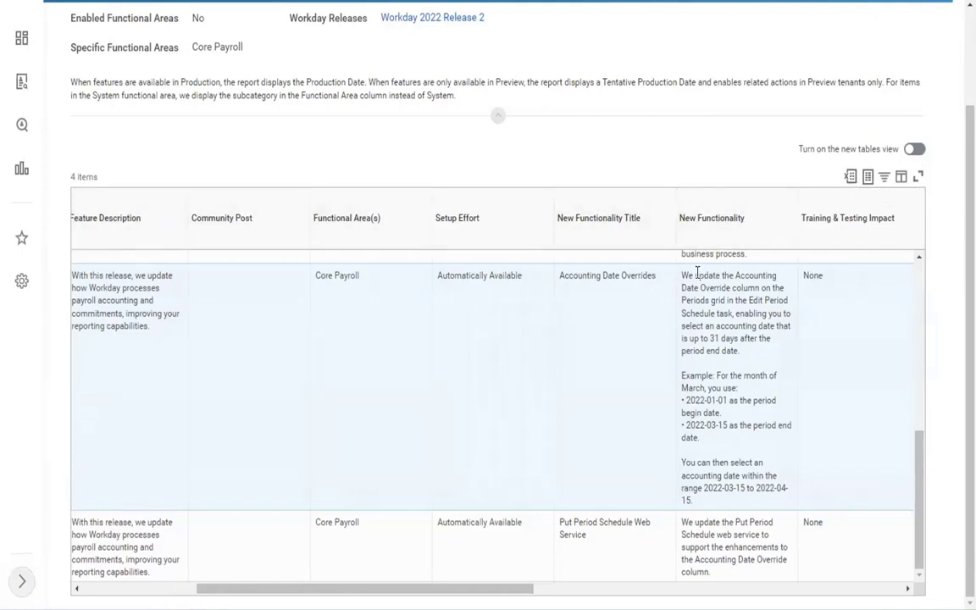
pyautogui.moveTo(696, 276); pyautogui.dragTo(721, 493)
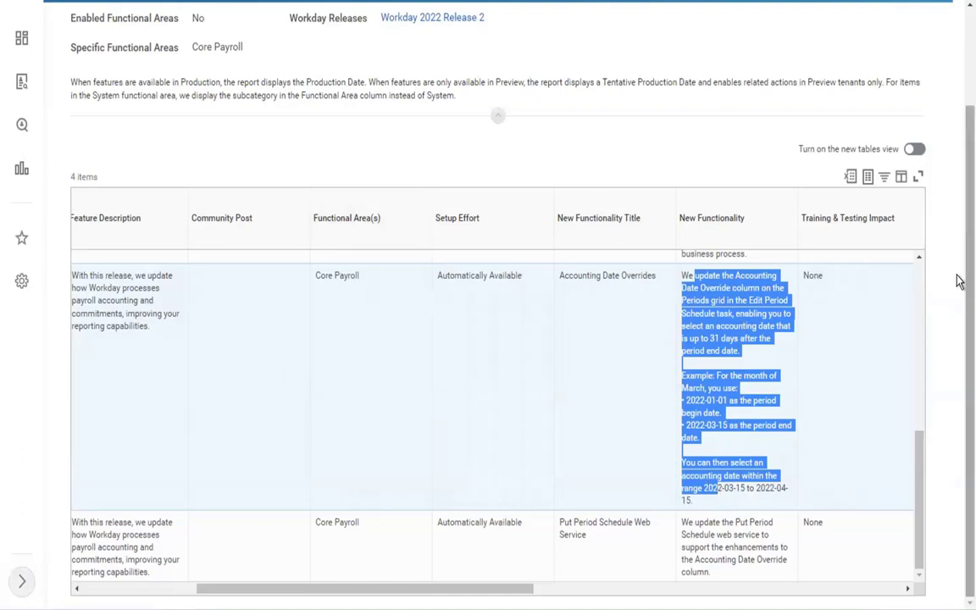
pyautogui.scroll(2, 960, 278)
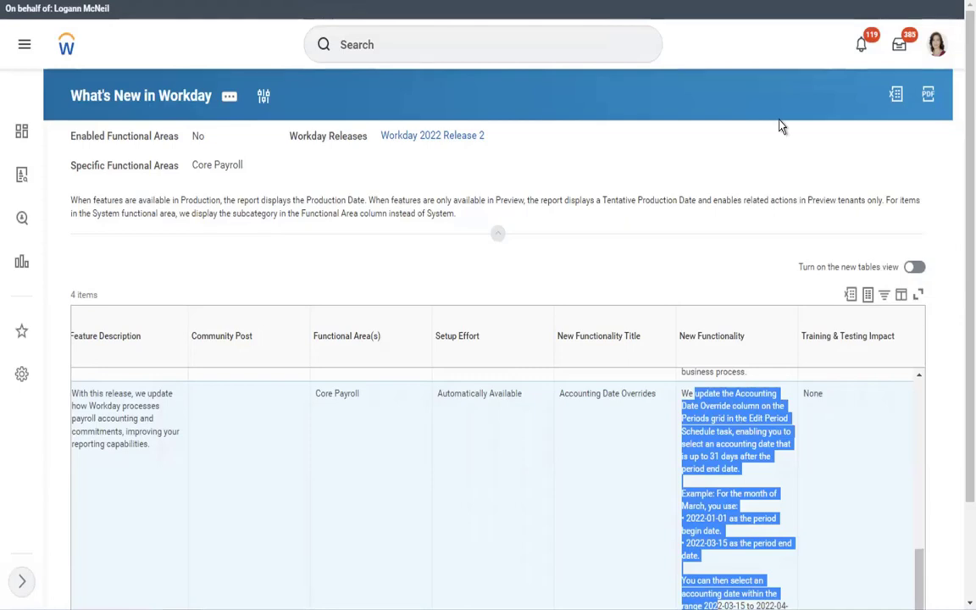
# Switch back to the Word document and highlight list items 1 to 4, from IMPLIMENTATION - 1 through SBOX, in yellow.
pyautogui.hotkey('ctrl', 'Left')
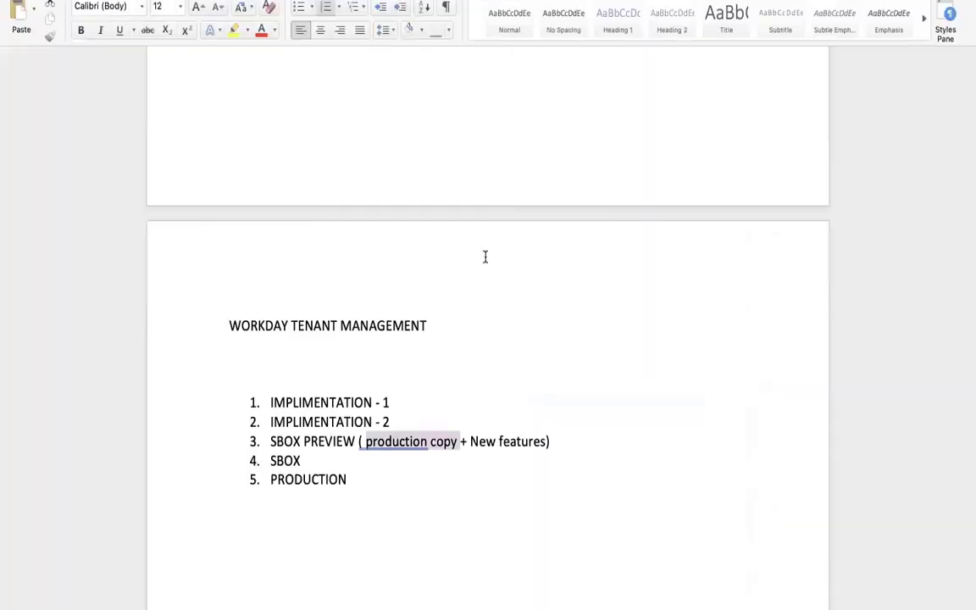
pyautogui.click(231, 383)
pyautogui.click(274, 422)
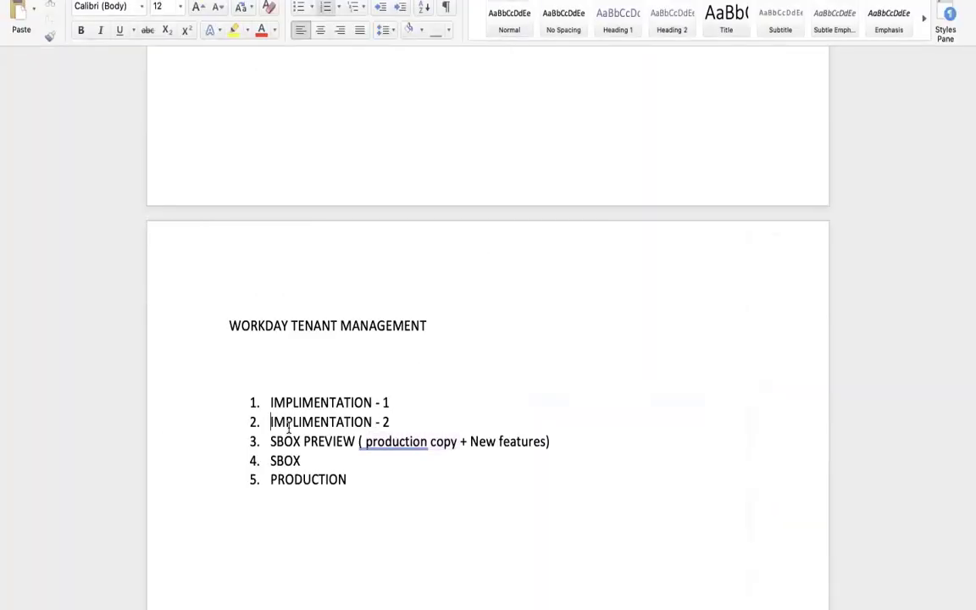
pyautogui.click(311, 458)
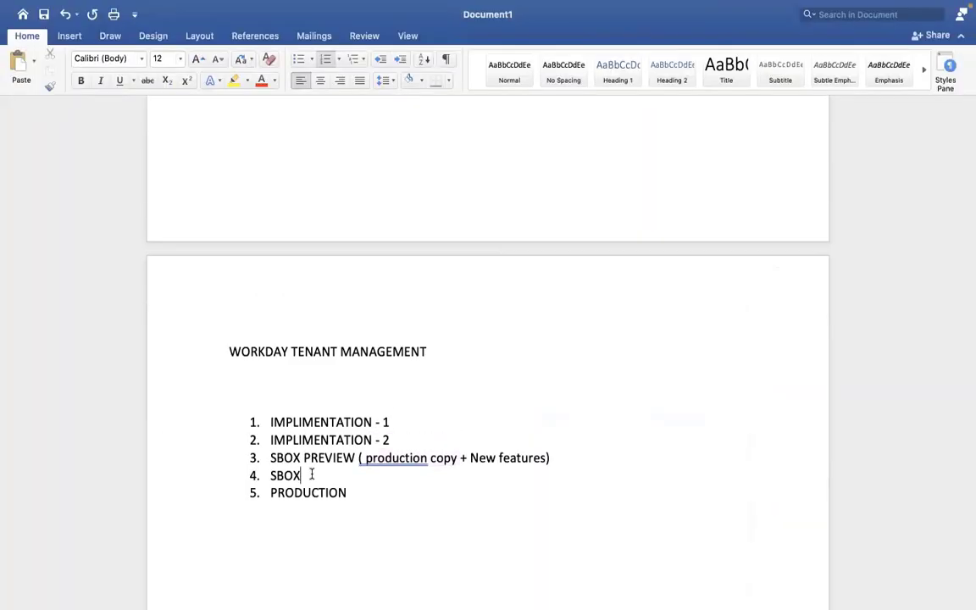
pyautogui.click(370, 495)
pyautogui.moveTo(315, 475); pyautogui.dragTo(270, 416)
pyautogui.click(234, 81)
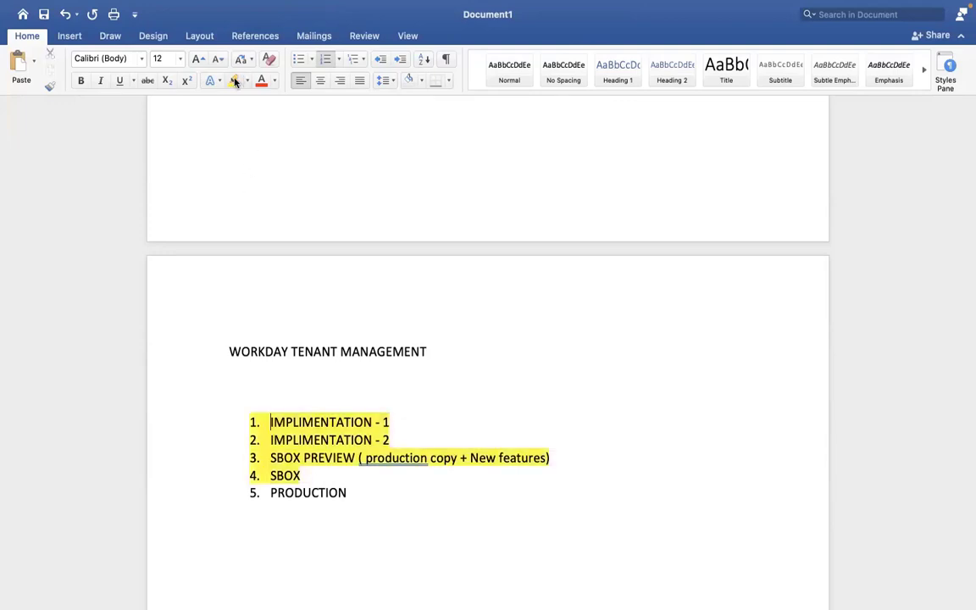
# Highlight the PRODUCTION list item in red and place the cursor on the empty line below the list.
pyautogui.moveTo(357, 492); pyautogui.dragTo(259, 490)
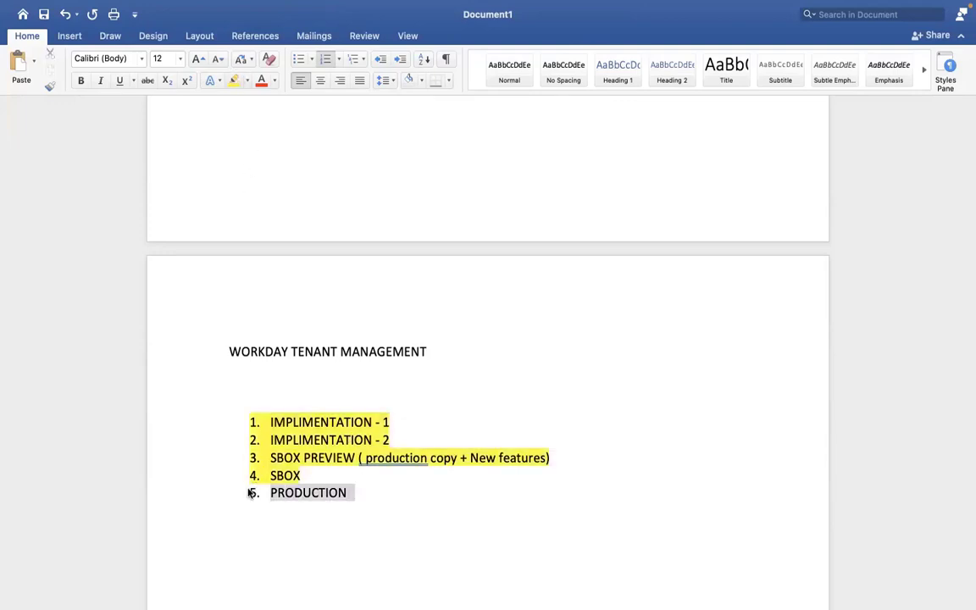
pyautogui.click(247, 80)
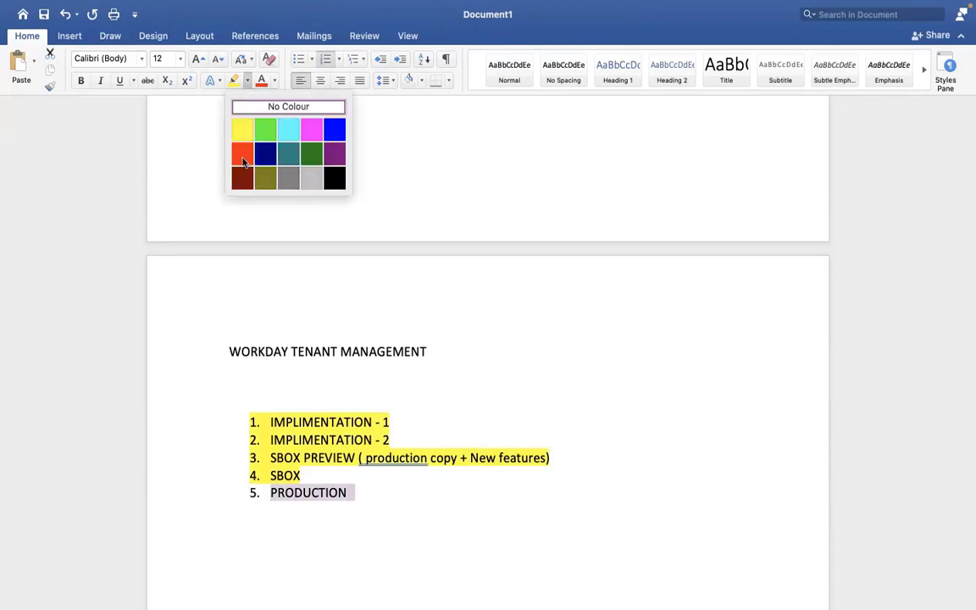
pyautogui.click(241, 153)
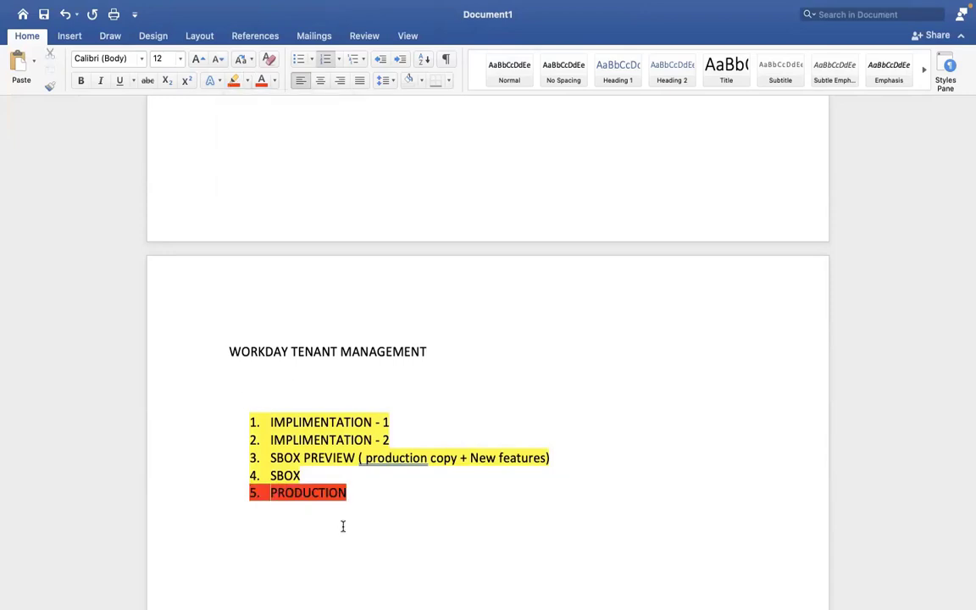
pyautogui.click(370, 509)
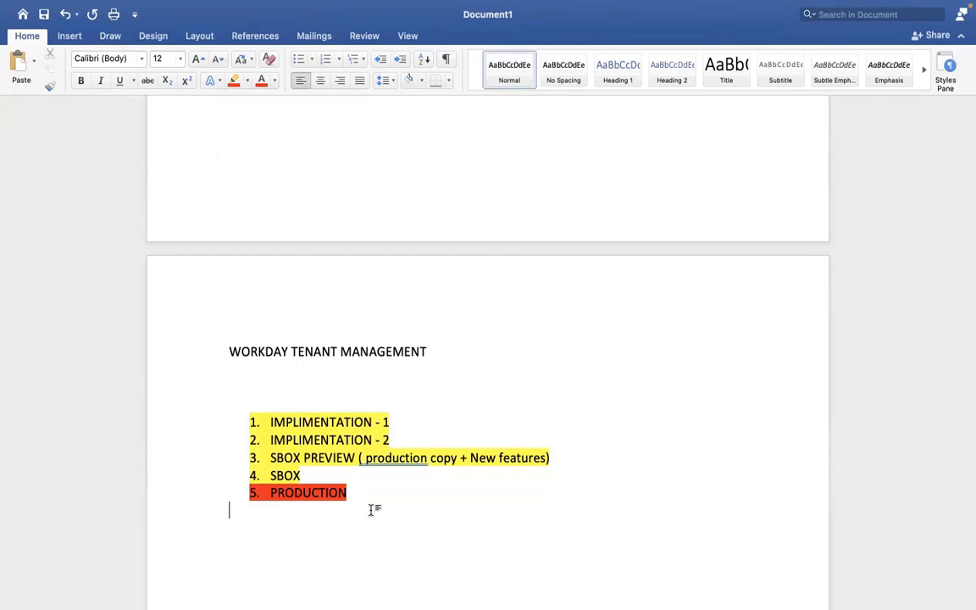